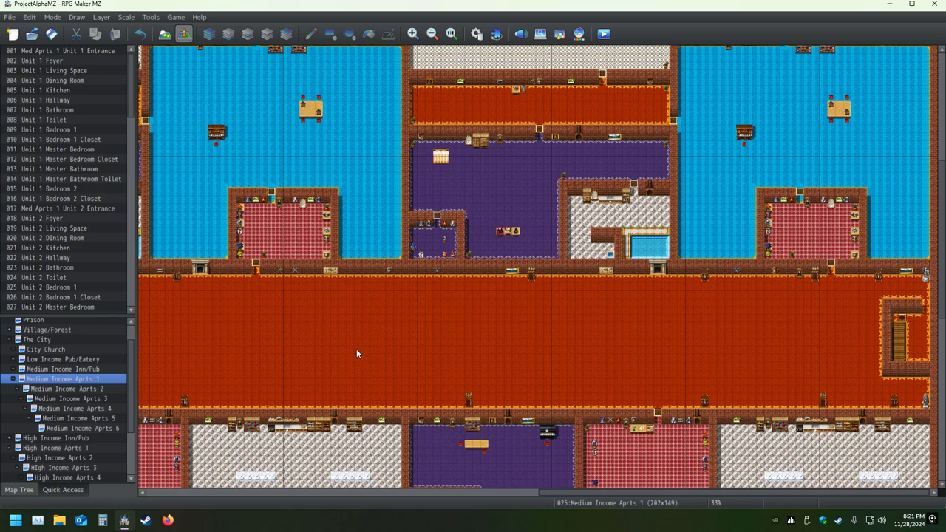
- Scroll the Map Tree down toward the Underground Ruins entry
scroll(111, 403, "down", 3)
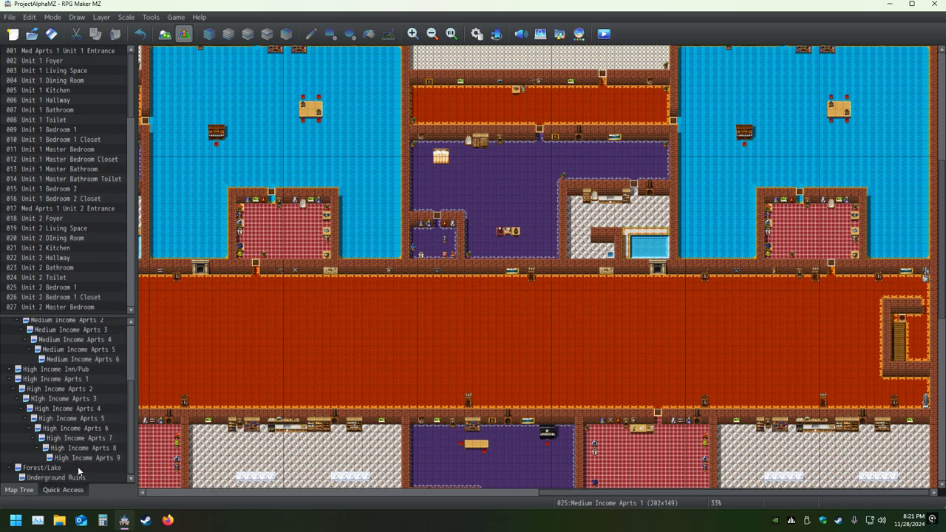
- Load the 150x150 Underground Ruins map and zoom out to see its entire maze of stone rooms
left_click(71, 479)
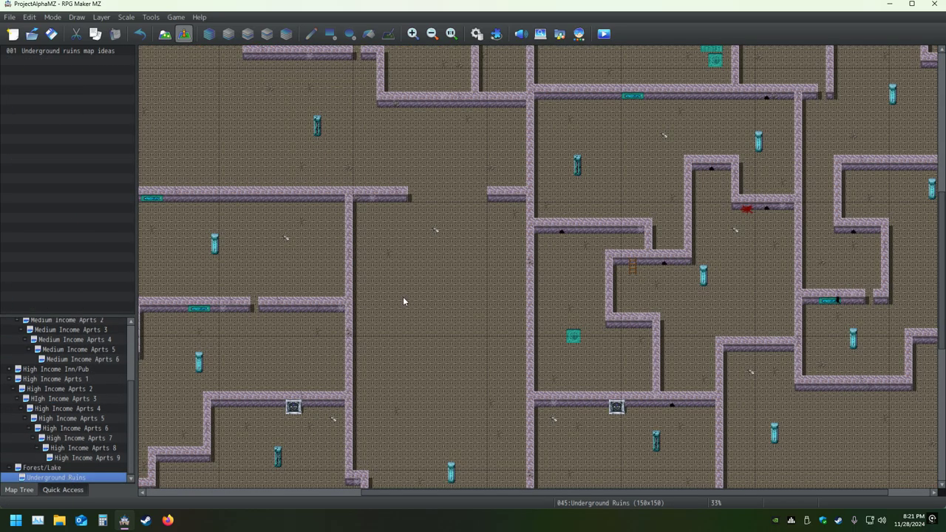
scroll(431, 263, "down", 3, "ctrl")
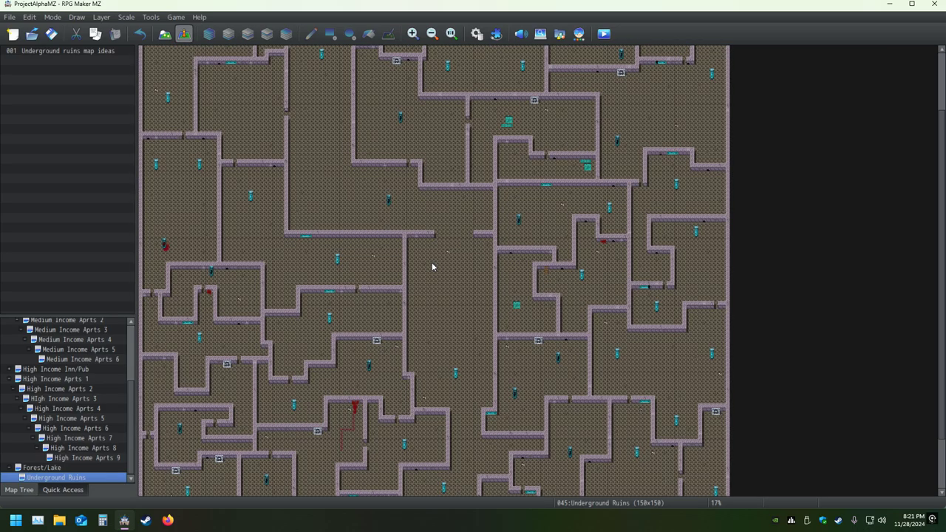
scroll(432, 266, "down", 2, "ctrl")
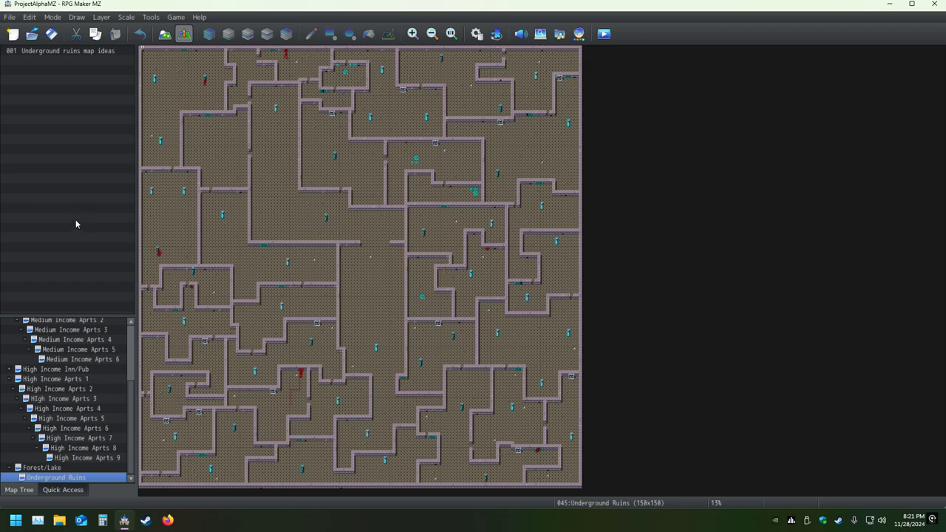
scroll(81, 388, "up", 2)
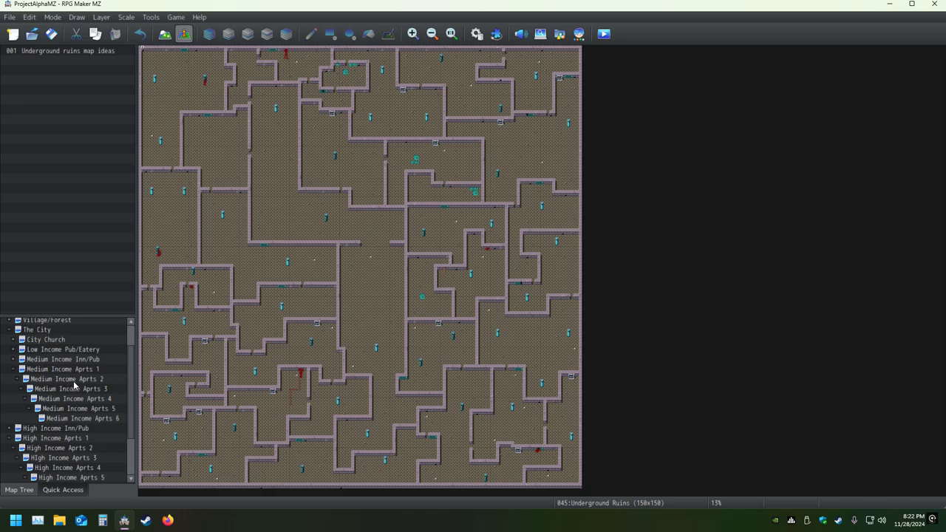
- Open the 17x13 Prison map from the Map Tree and view it at 100% zoom
scroll(59, 384, "up", 3)
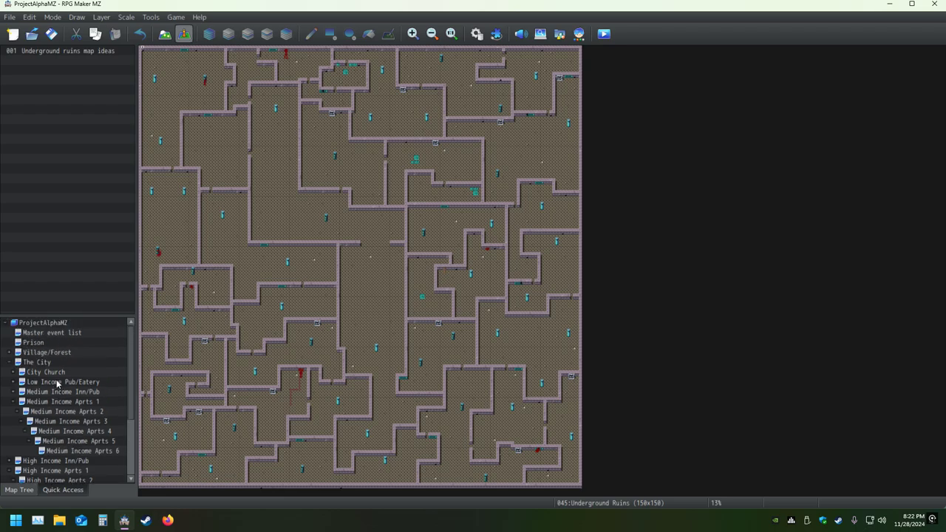
left_click(34, 334)
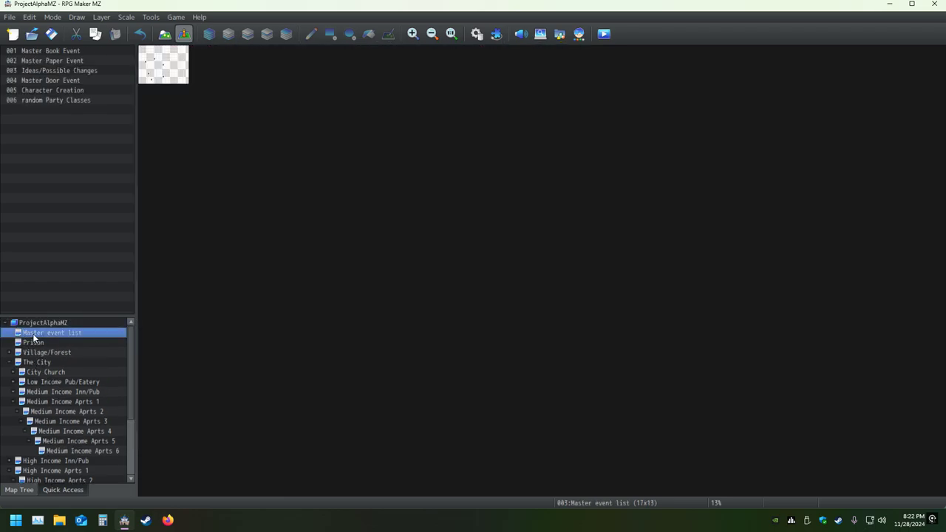
left_click(33, 343)
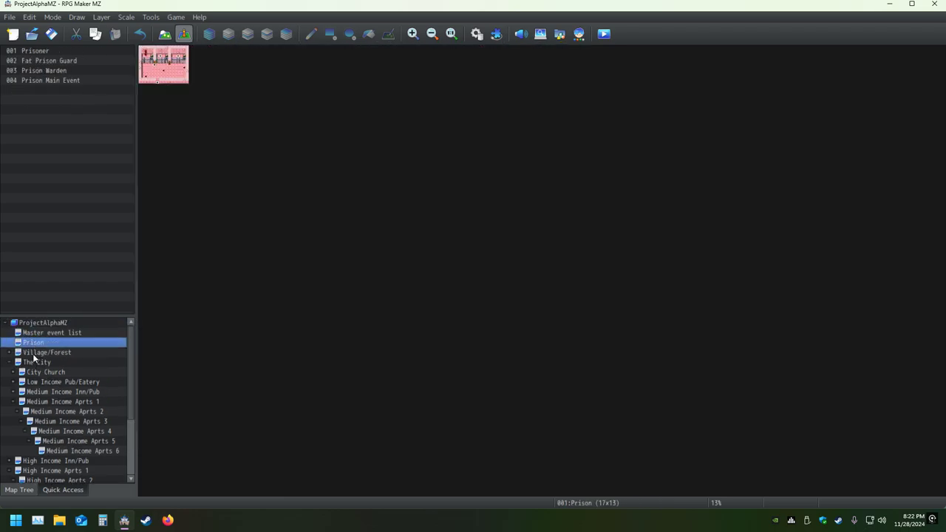
left_click(451, 34)
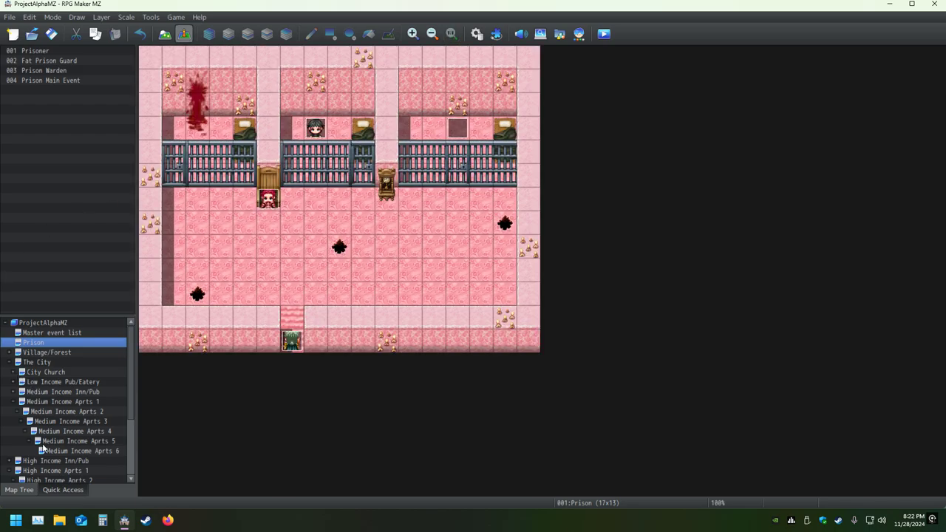
scroll(43, 446, "down", 3)
scroll(42, 447, "down", 4)
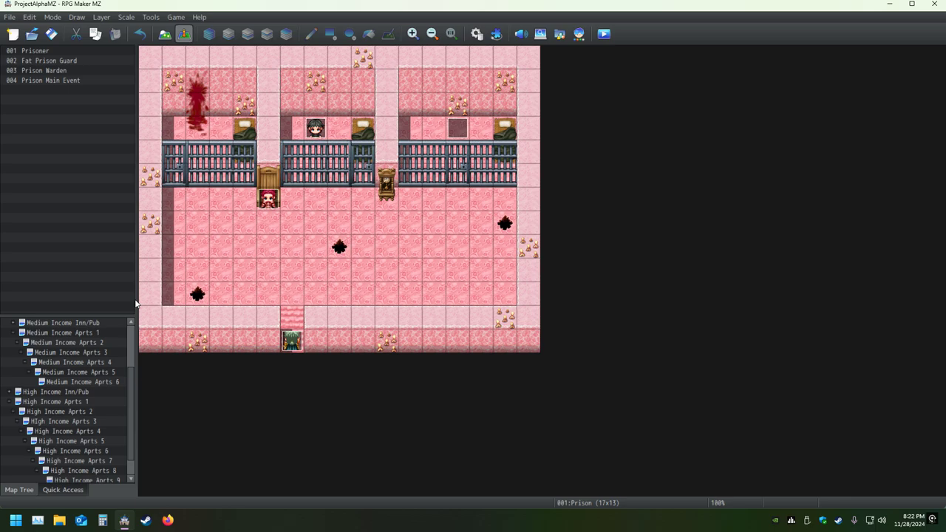
scroll(56, 378, "down", 3)
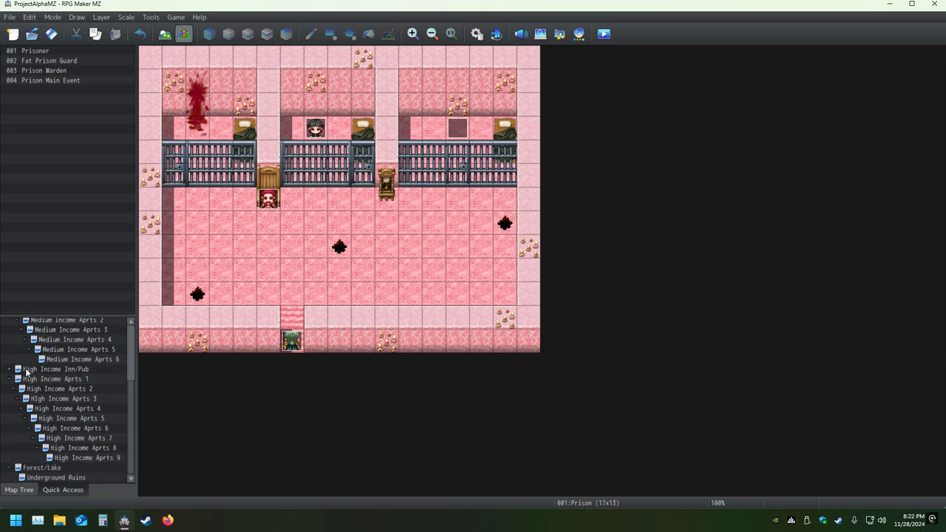
- Open the 150x74 High Income Fort/Prison map under High Income Inn/Pub and zoom out to its full layout
left_click(7, 381)
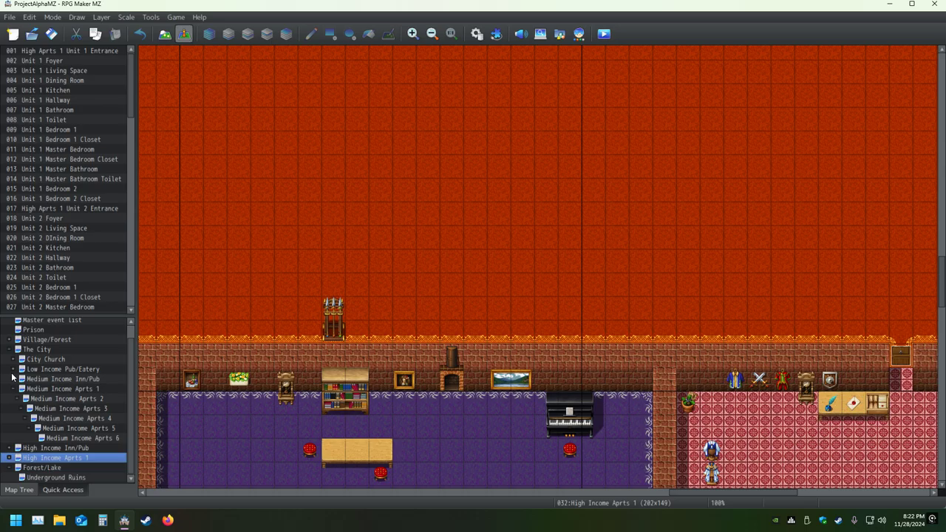
left_click(11, 450)
scroll(44, 440, "down", 1)
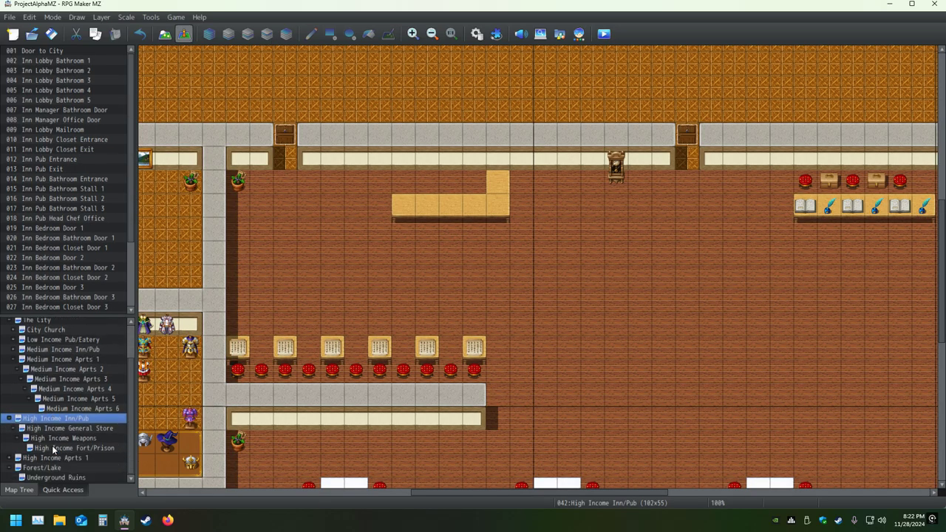
left_click(55, 448)
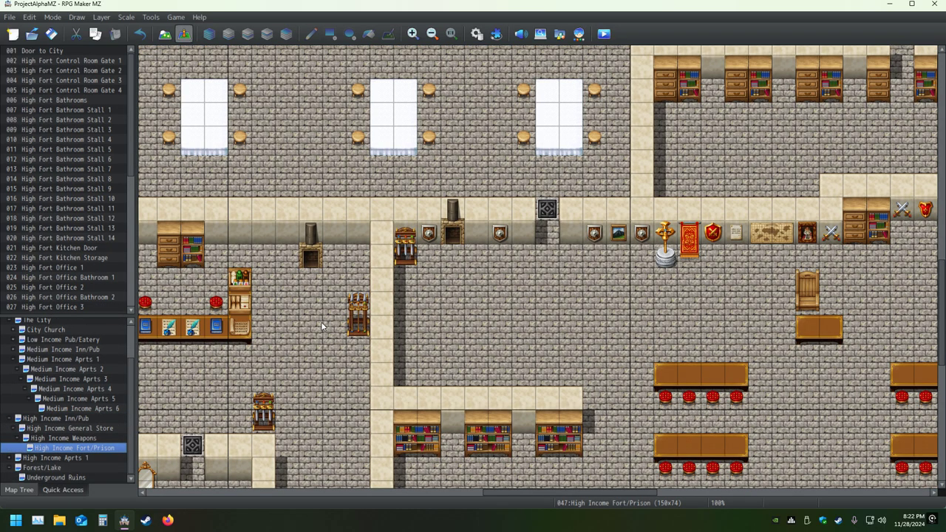
scroll(435, 277, "down", 3, "ctrl")
scroll(437, 275, "down", 4, "ctrl")
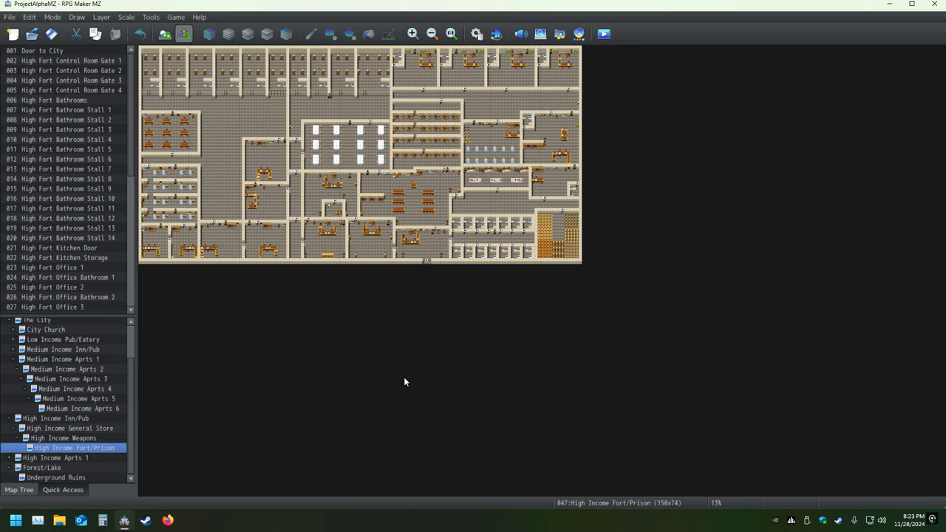
- Open the Medium Income Fort/Prison map under Medium Income Inn/Pub and save the project
double_click(16, 350)
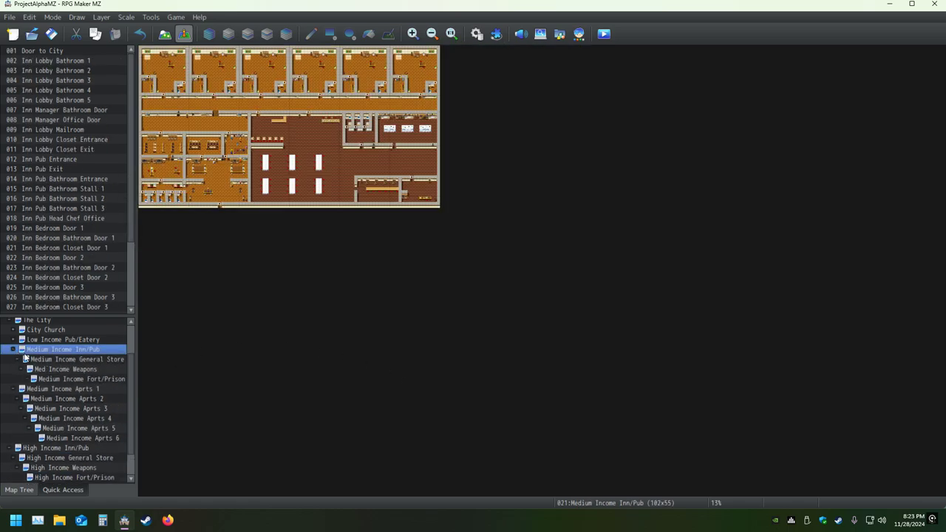
left_click(59, 381)
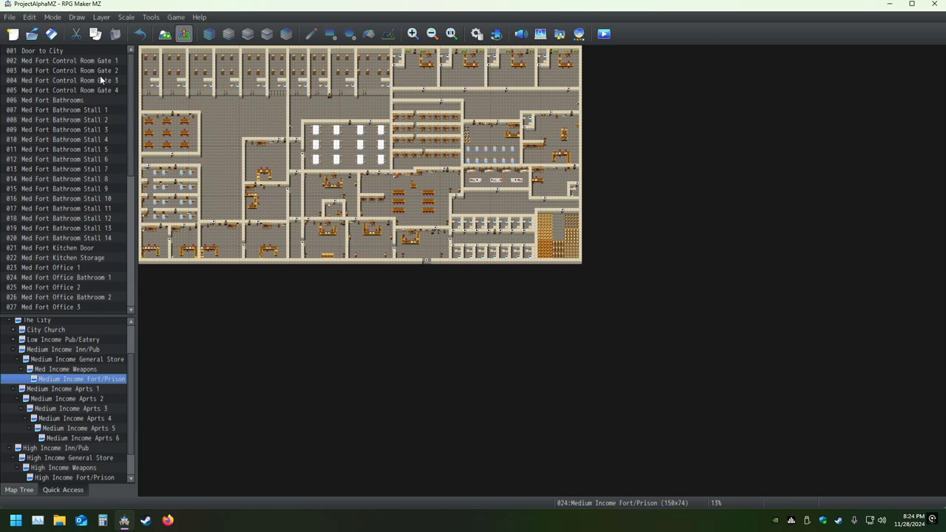
left_click(51, 34)
- Minimize RPG Maker MZ and place the Octopath Traveler shortcut along the top of the desktop
left_click(889, 3)
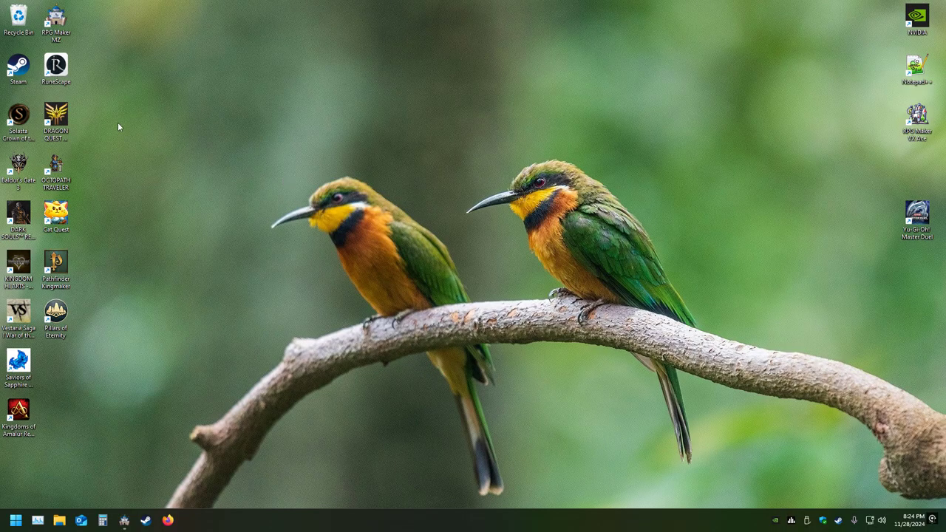
left_click_drag(59, 168, 206, 167)
left_click_drag(206, 41, 206, 40)
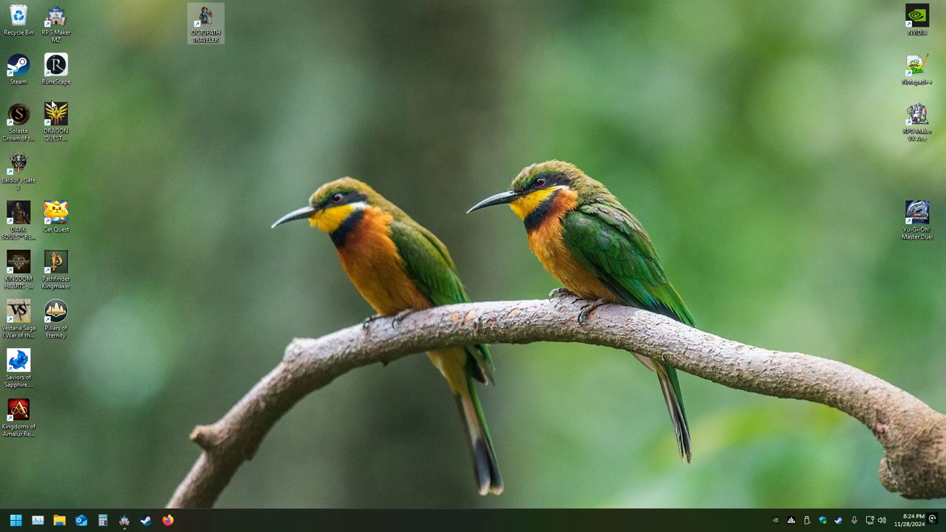
left_click_drag(57, 114, 90, 148)
left_click_drag(44, 198, 42, 348)
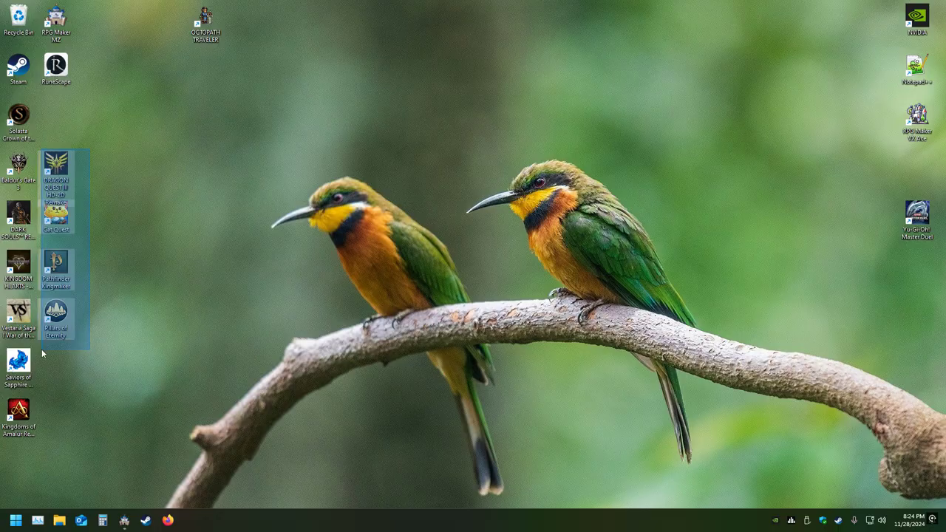
left_click(163, 287)
- Arrange Cat Quest, Dragon Quest, Pathfinder Kingmaker, Baldur's Gate 3 and Pillars of Eternity around the wallpaper birds
left_click_drag(50, 224, 312, 125)
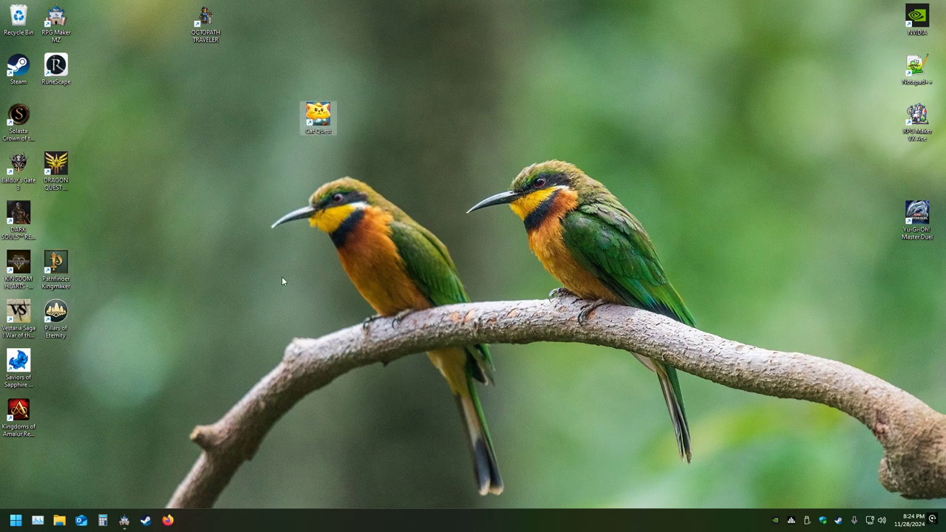
left_click_drag(56, 167, 435, 118)
left_click_drag(56, 263, 386, 172)
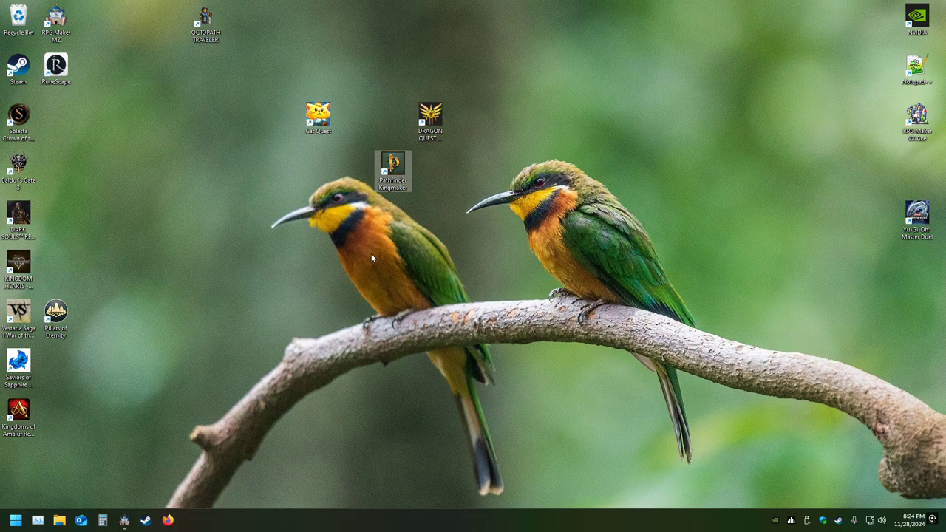
left_click_drag(19, 166, 135, 91)
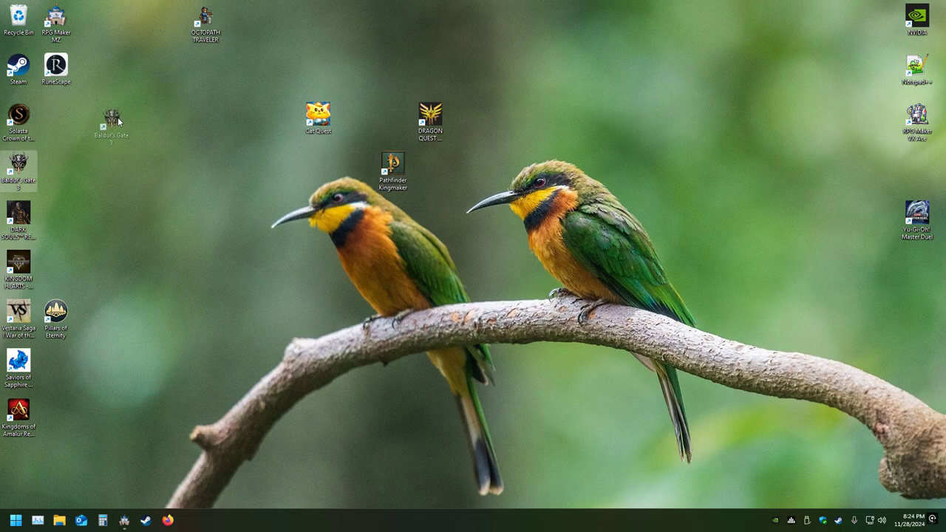
left_click_drag(138, 145, 172, 119)
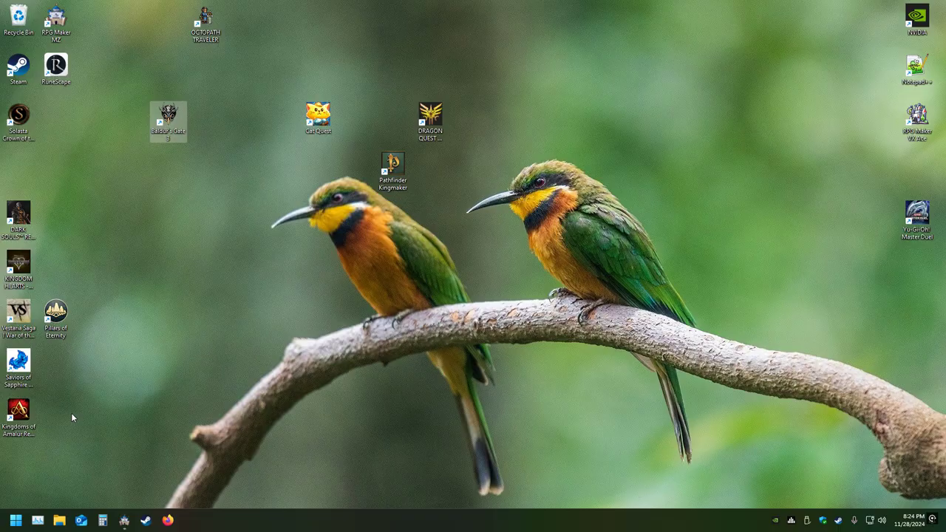
left_click_drag(61, 334, 510, 239)
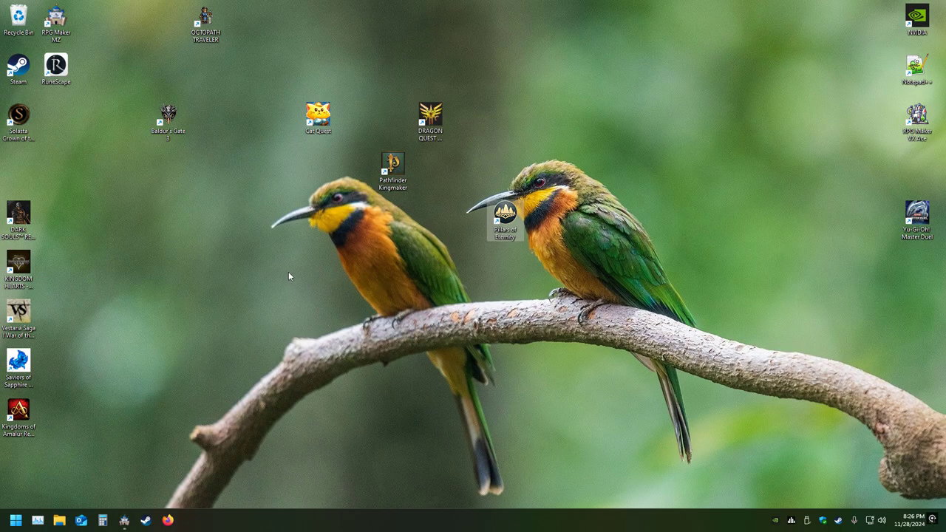
key("b")
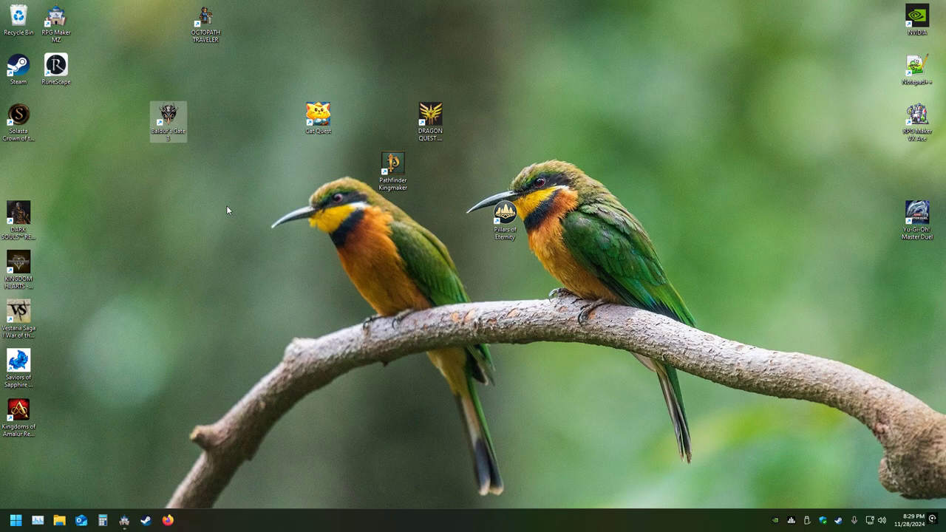
- Browse the NVIDIA overlay's Gallery and its game list, then close the overlay
key("alt+z")
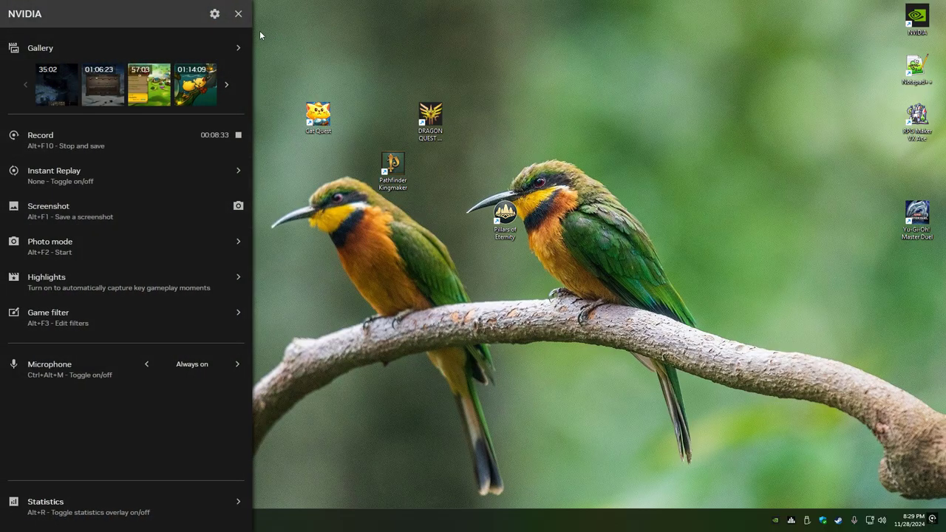
left_click(234, 46)
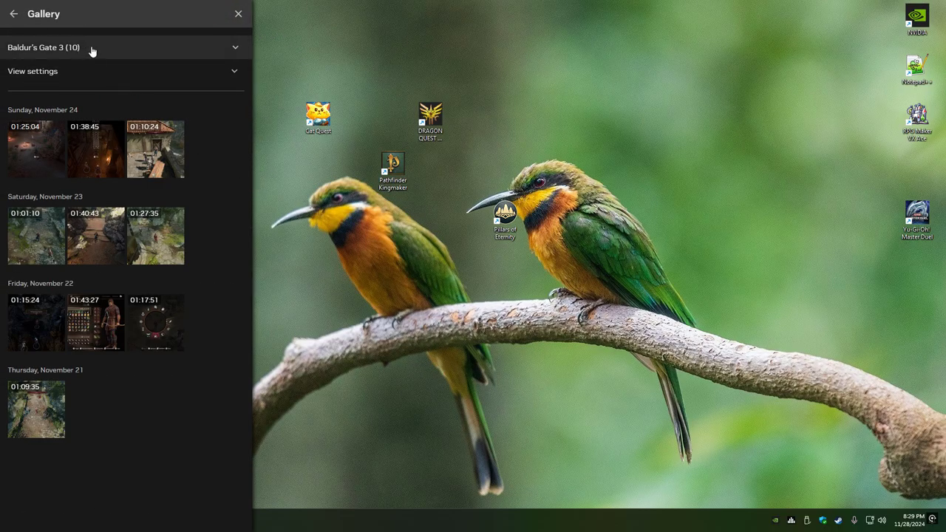
left_click(91, 46)
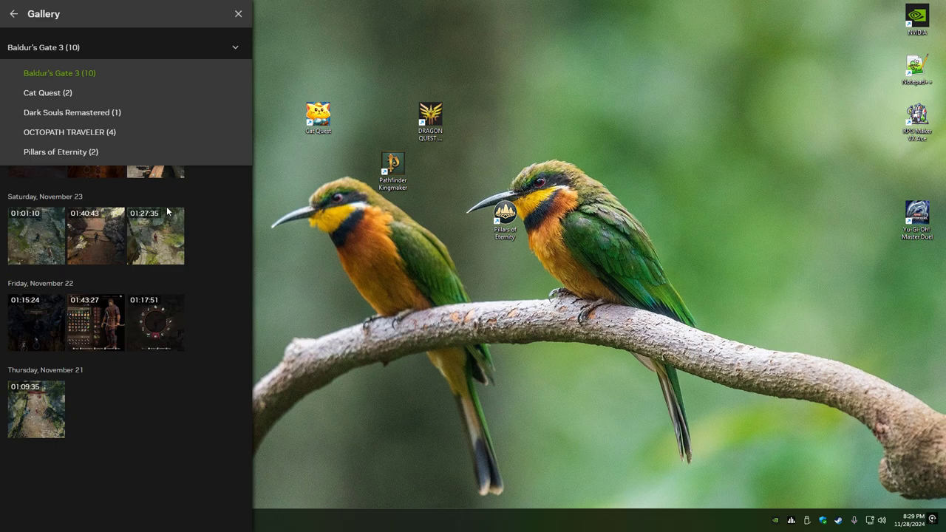
key("alt+z")
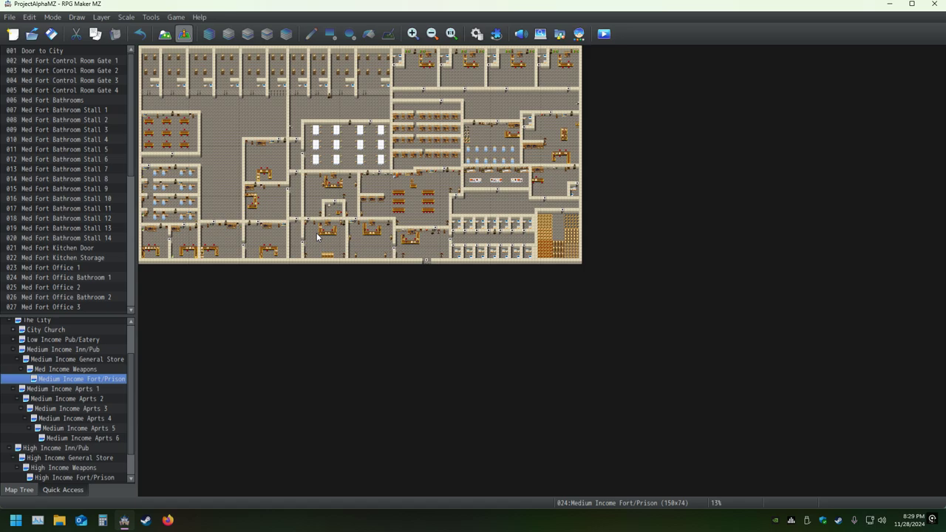
key("alt+Tab")
key("super")
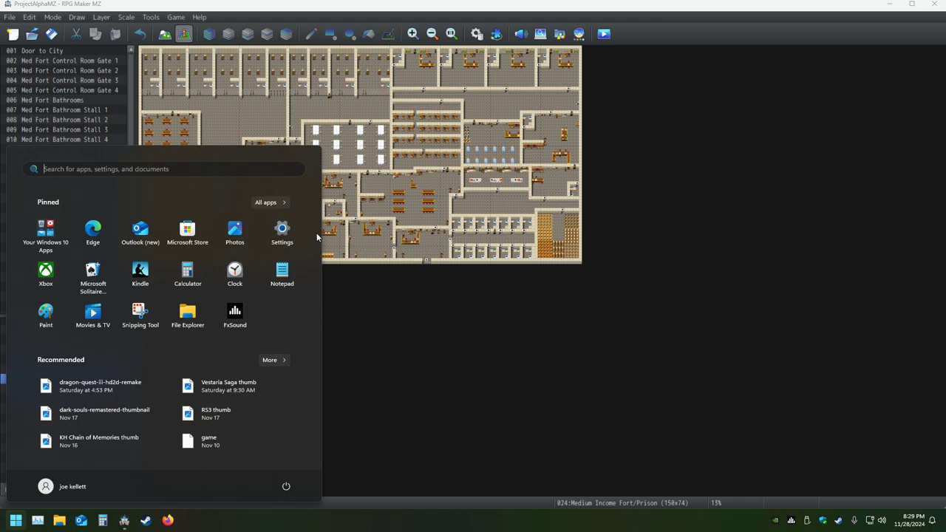
key("Escape")
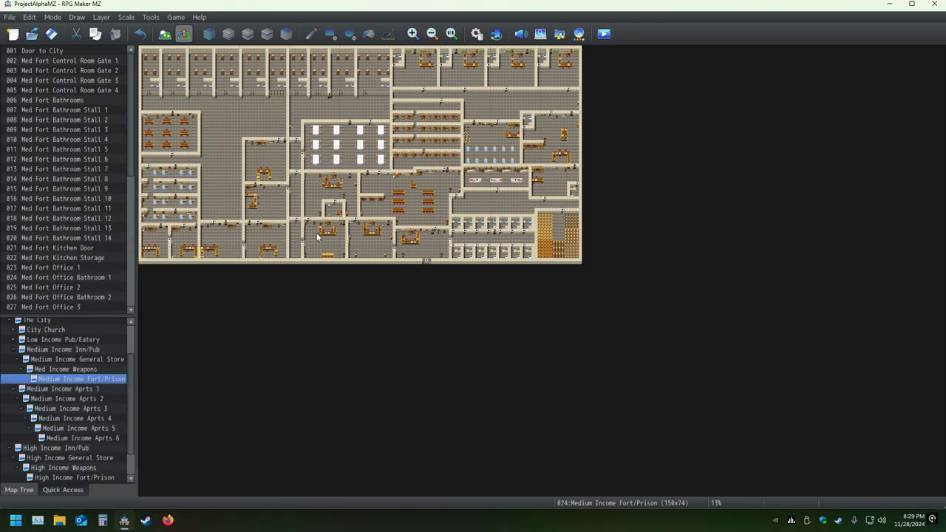